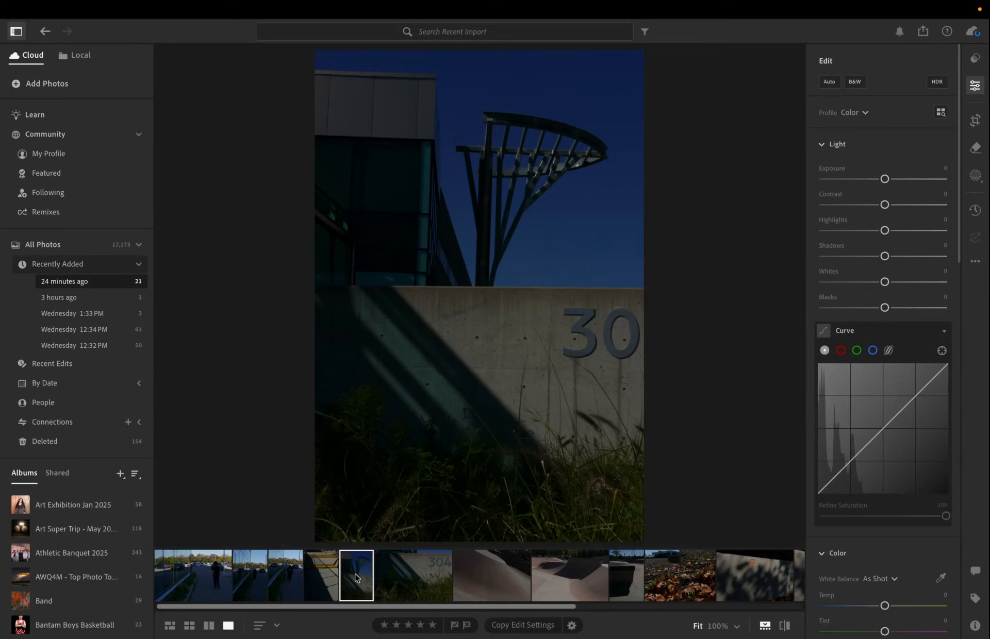
- Browse the filmstrip to compare the 304 wall shot, the fallen-leaves shots and the remaining photos
click(423, 590)
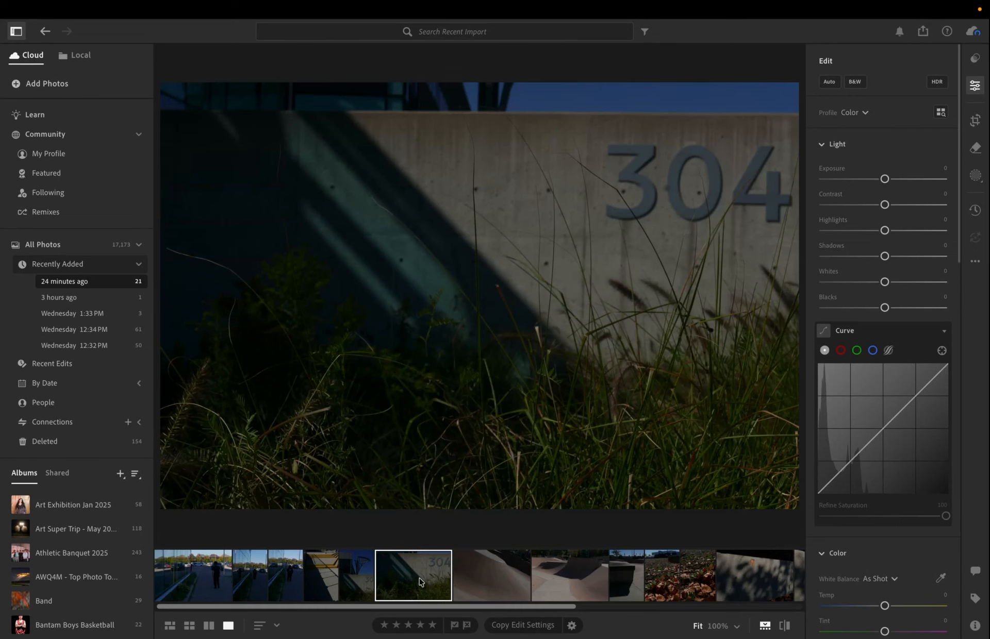
click(684, 588)
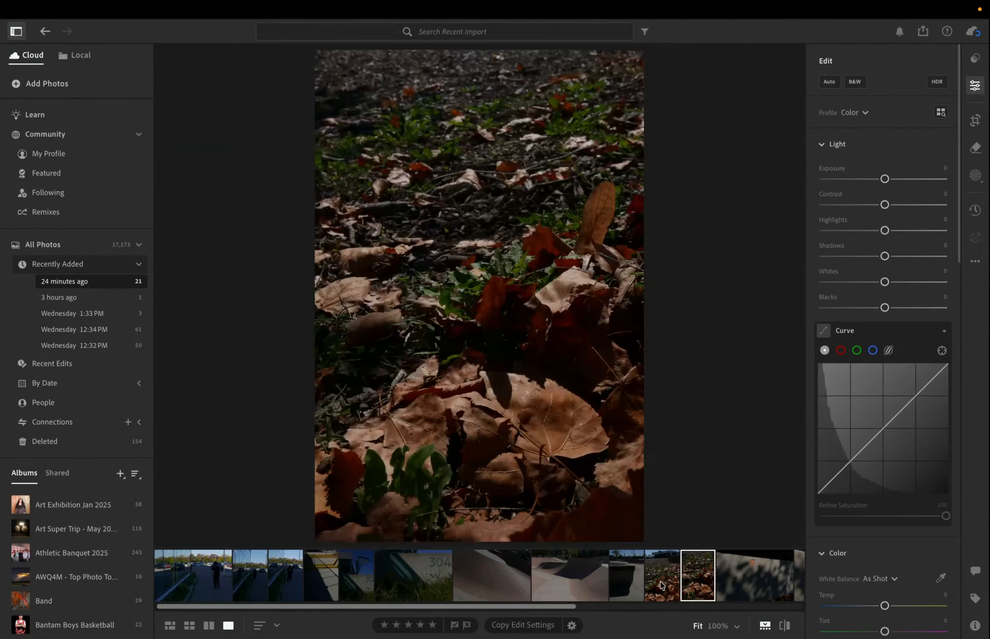
click(662, 586)
click(701, 580)
scroll(752, 582, right, 5)
scroll(750, 583, right, 3)
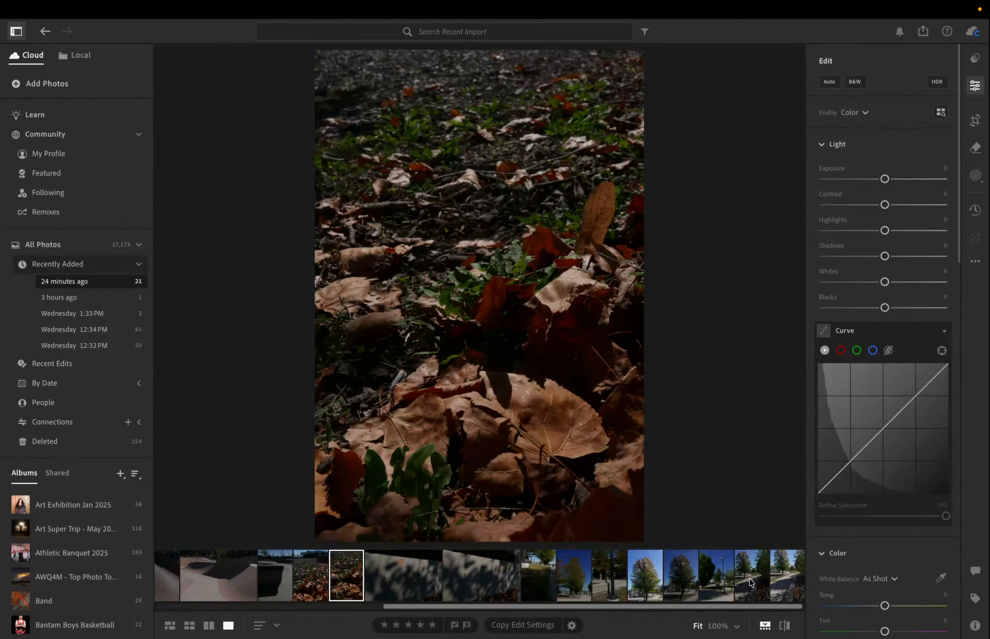
scroll(751, 583, left, 9)
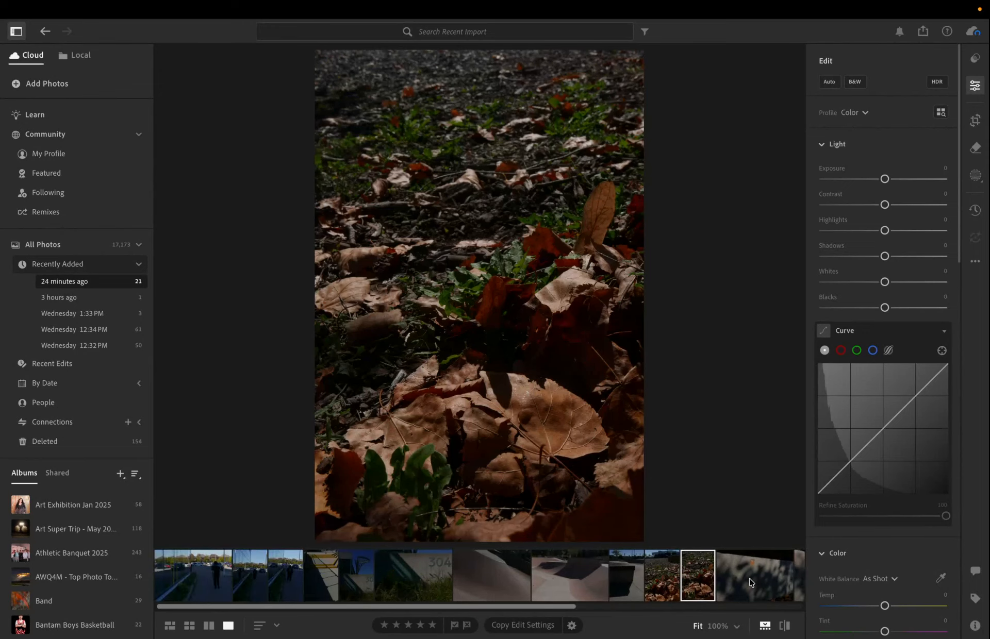
- On the portrait photo of the building and curved steel structure, set Blacks to -21 and Shadows to -33
click(356, 586)
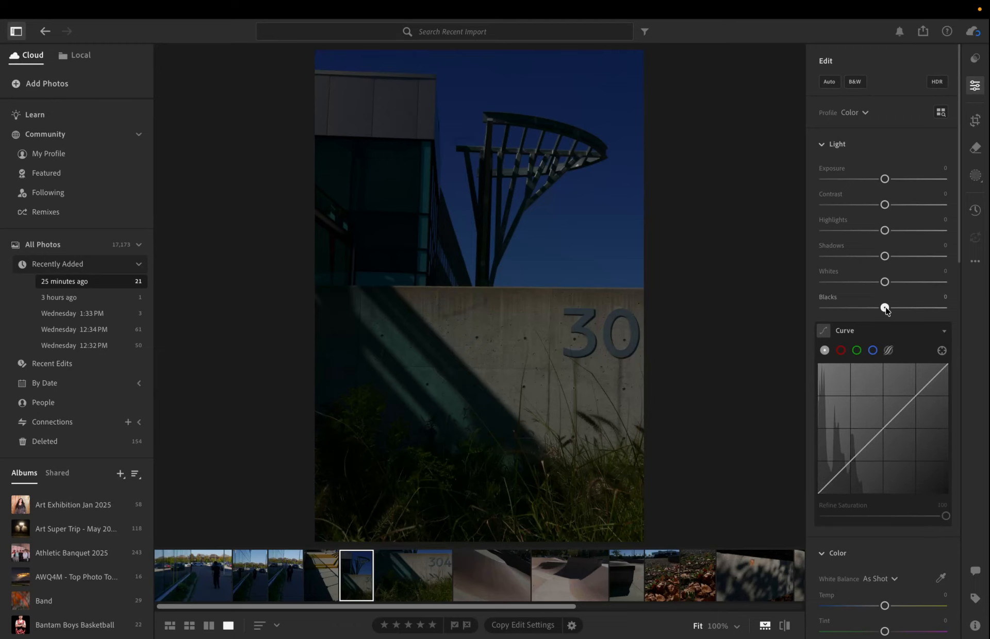
mouse_move(886, 309)
mouse_down()
mouse_move(864, 308)
mouse_move(882, 304)
mouse_move(872, 308)
mouse_up()
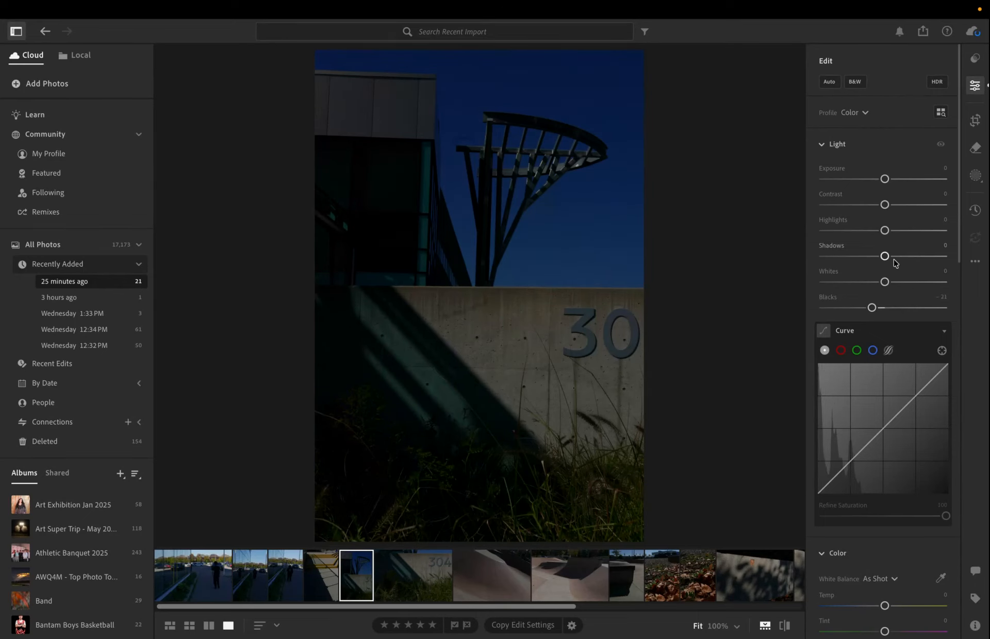
mouse_move(885, 256)
mouse_down()
mouse_move(817, 259)
mouse_move(868, 263)
mouse_up()
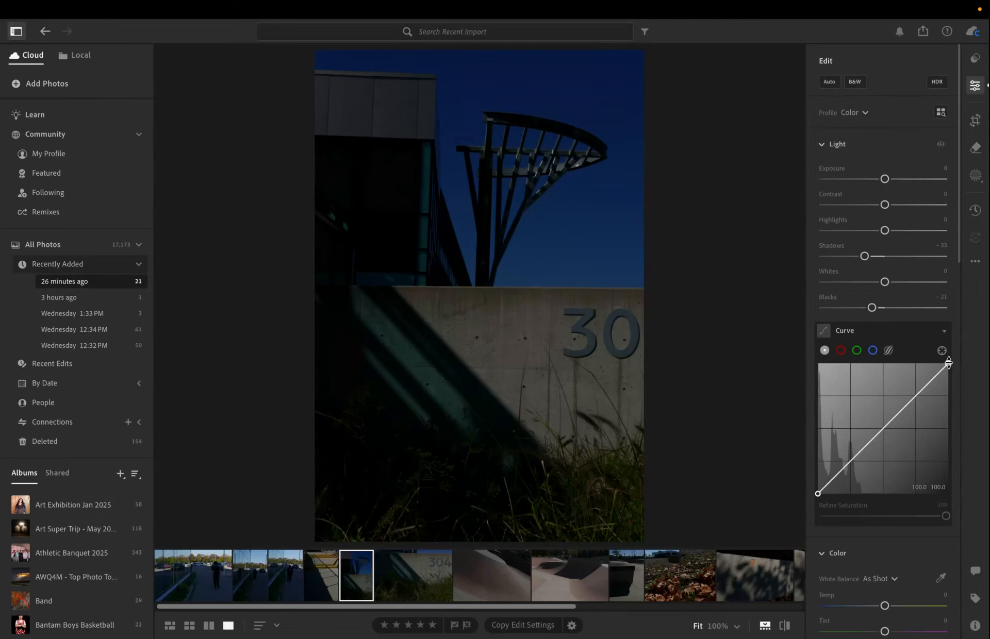
- Move the tone curve's white point slightly inward, then raise the highlights and pull down the lower midtones, keeping Refine Saturation at 100
drag(948, 363, 868, 363)
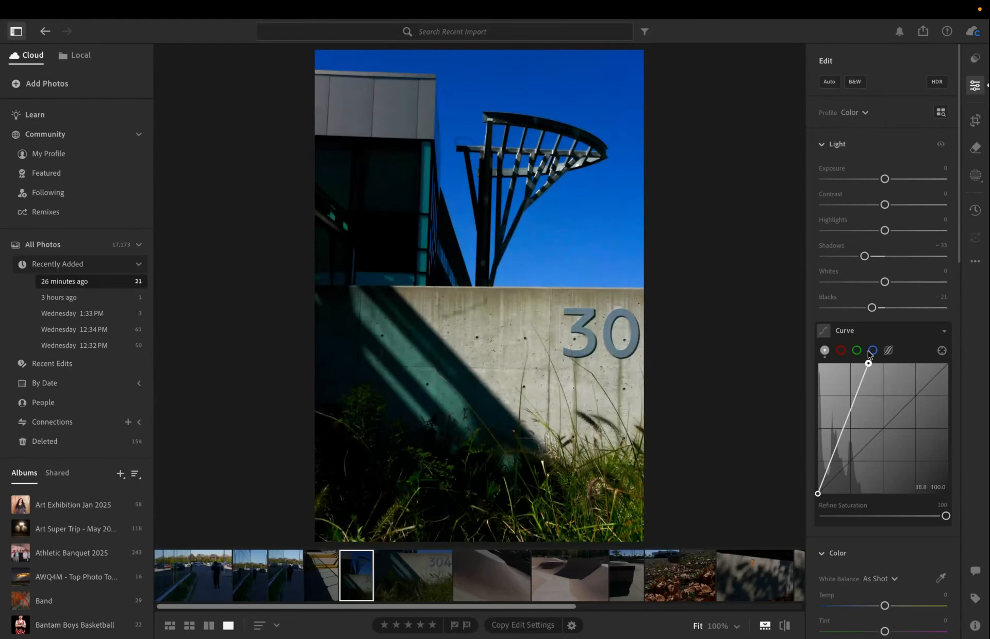
drag(868, 363, 934, 353)
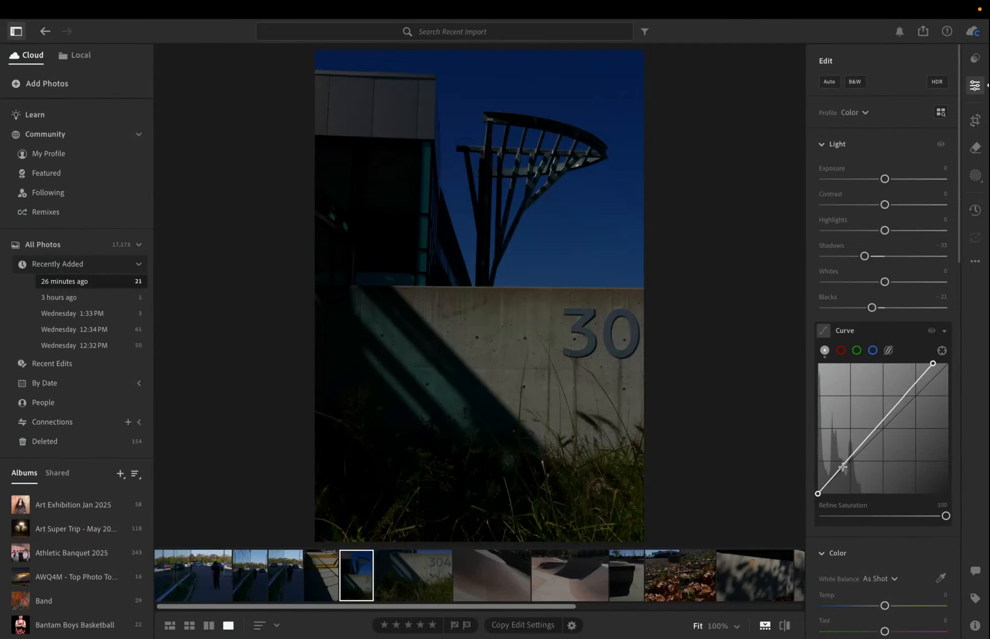
click(900, 401)
drag(900, 402, 896, 395)
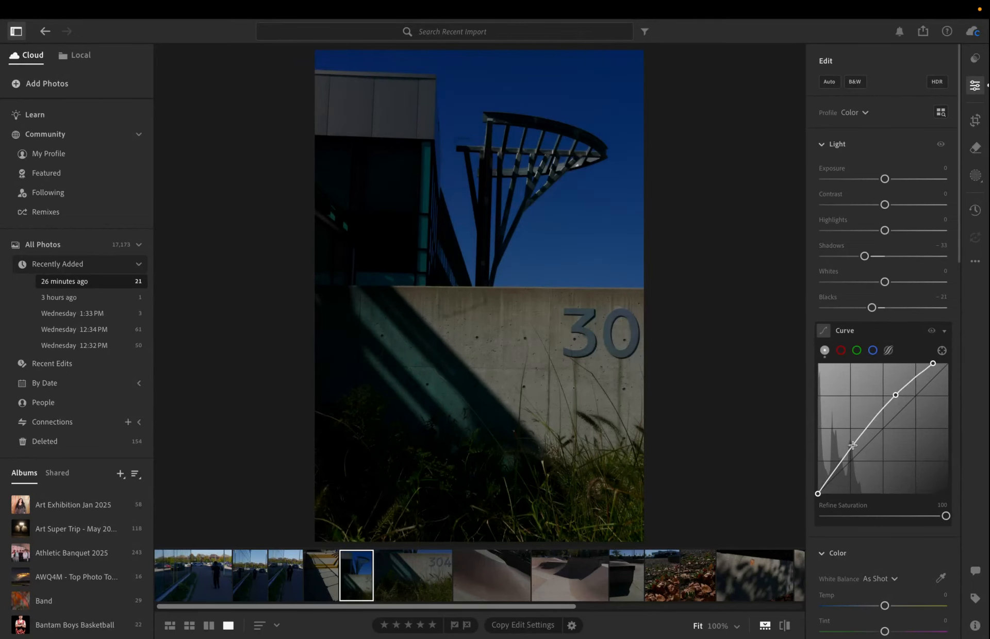
drag(853, 445, 859, 451)
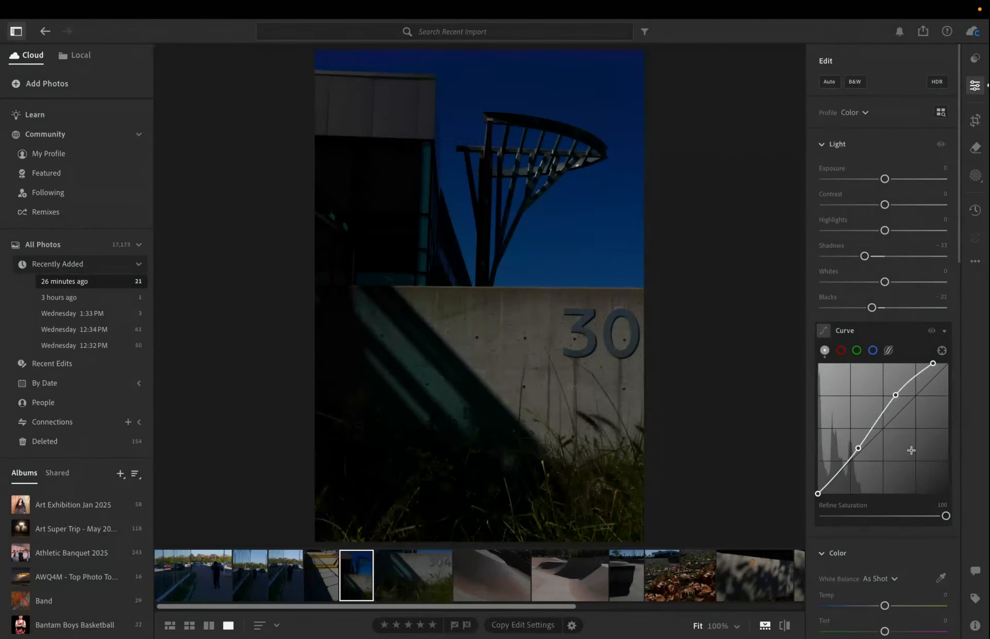
scroll(910, 518, down, 1)
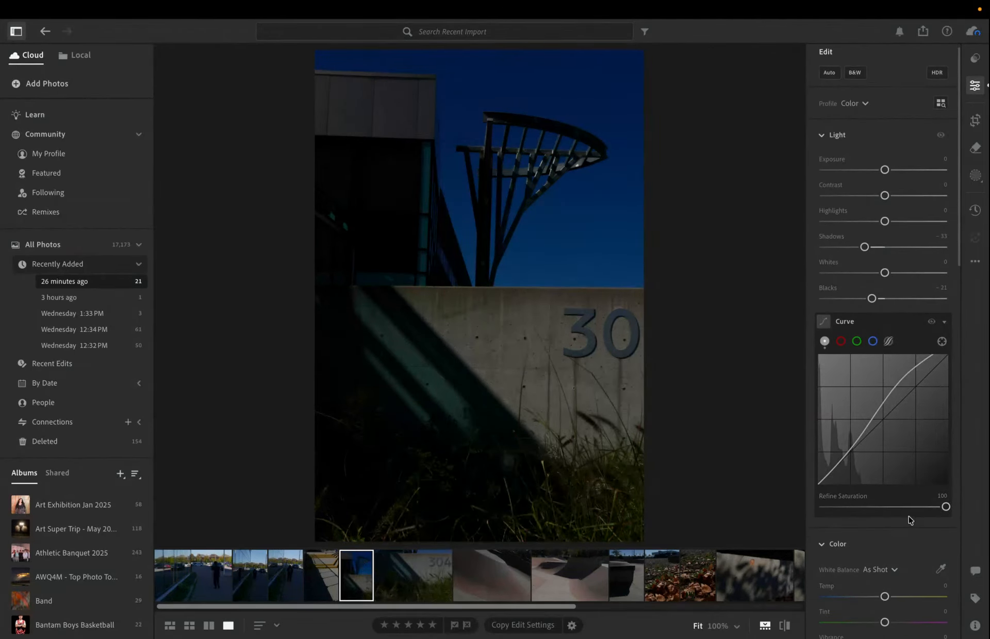
scroll(910, 520, down, 1)
mouse_move(946, 503)
mouse_down()
mouse_move(886, 503)
mouse_move(958, 503)
mouse_up()
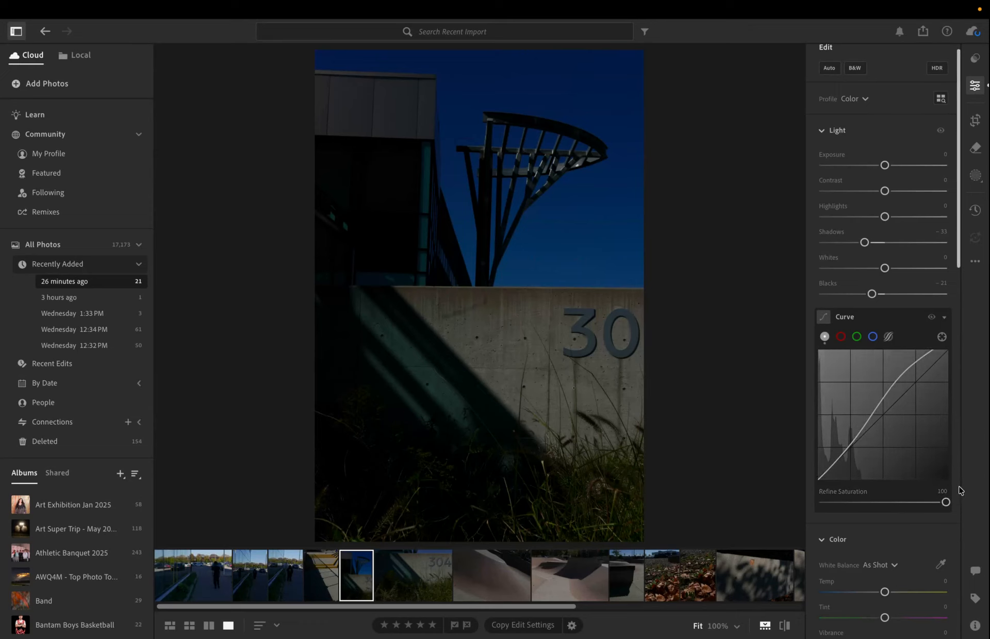
- Reduce the building photo's overall Saturation to -45
scroll(924, 476, down, 5)
scroll(925, 478, down, 4)
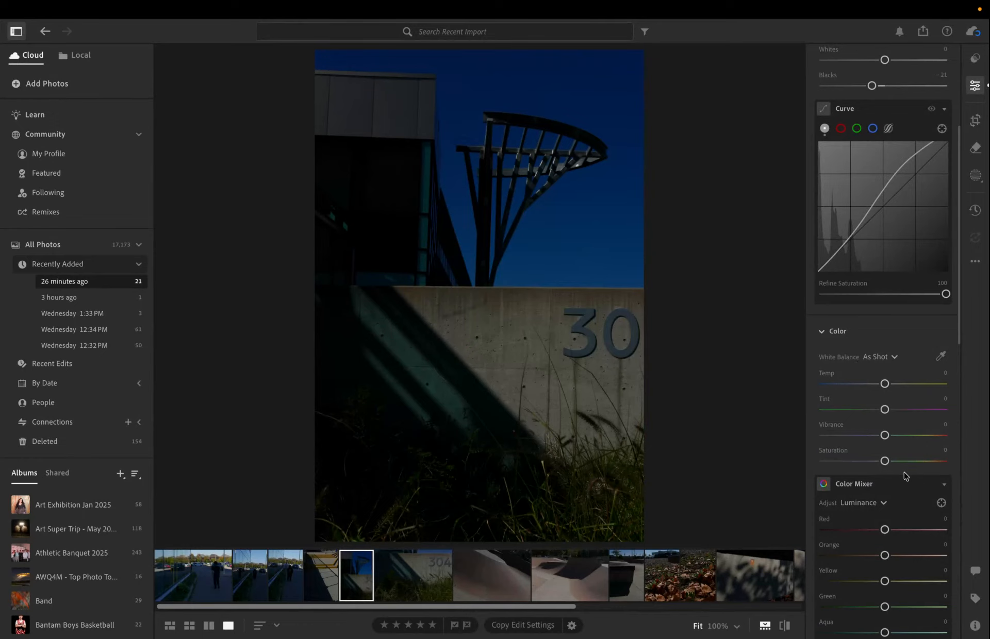
drag(885, 462, 861, 460)
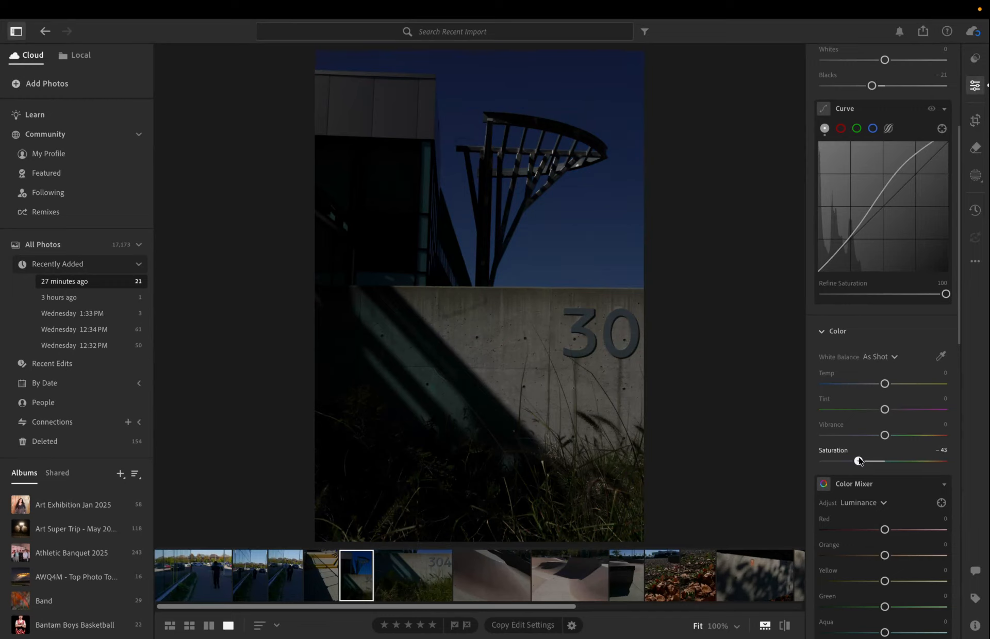
drag(859, 462, 854, 461)
drag(859, 462, 858, 462)
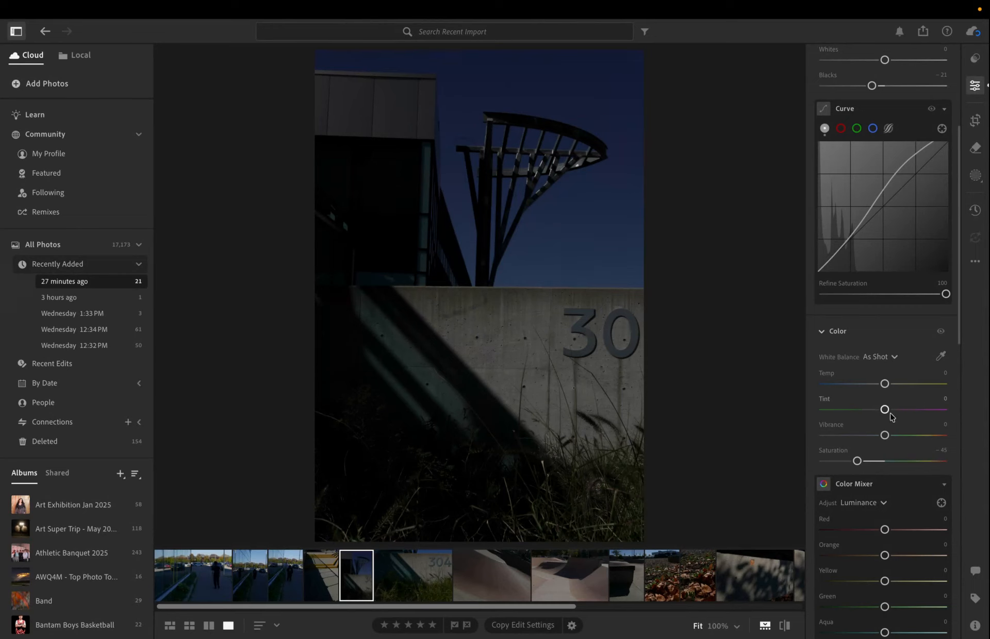
- Try the darkest vignette of -100 on the building photo, then settle the Vignette at -16
scroll(892, 417, down, 3)
scroll(891, 418, down, 3)
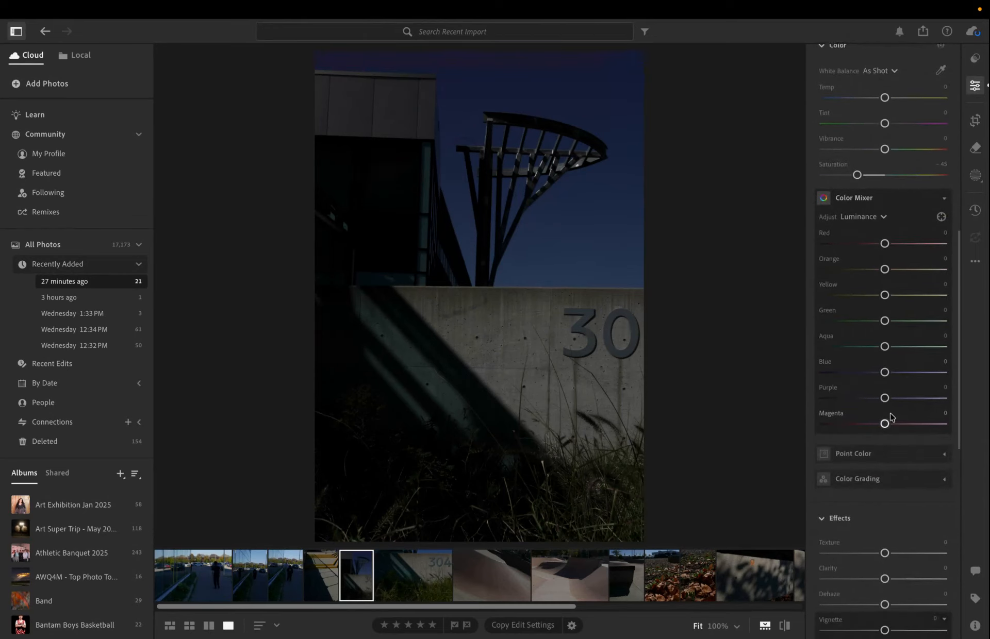
scroll(891, 417, down, 2)
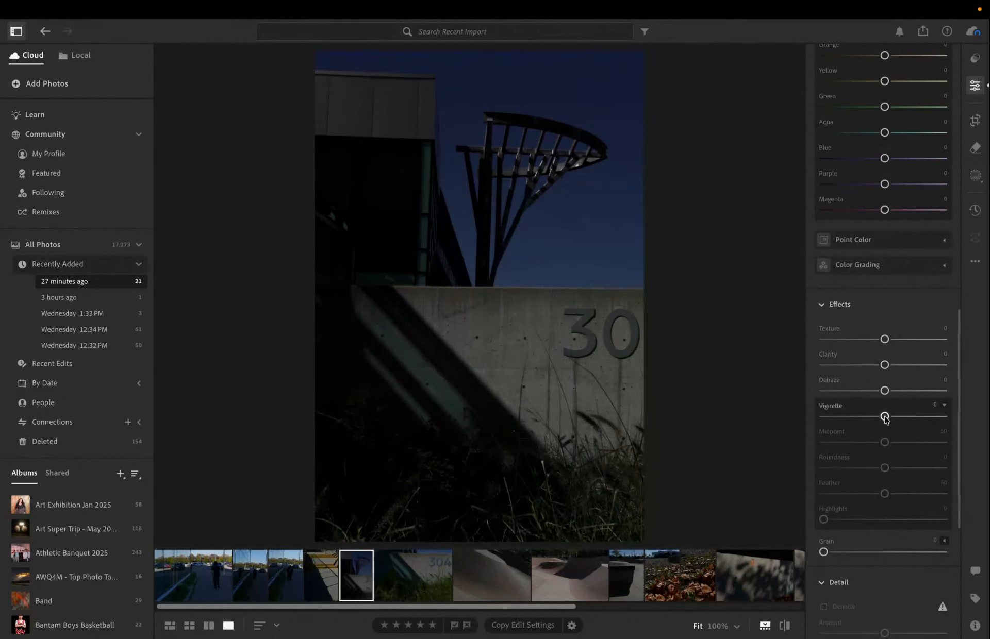
drag(885, 418, 778, 409)
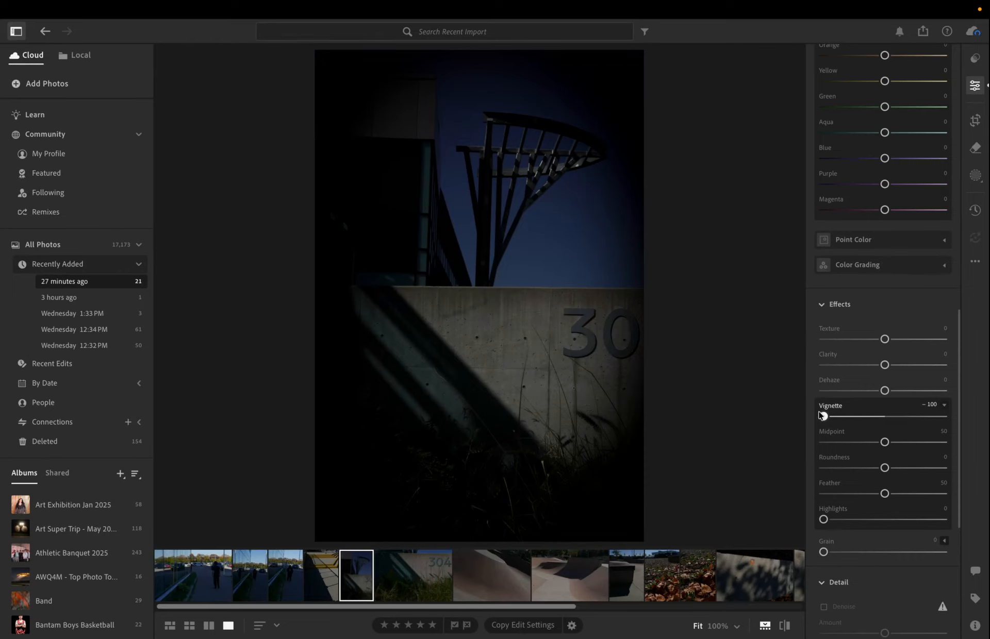
drag(823, 416, 876, 421)
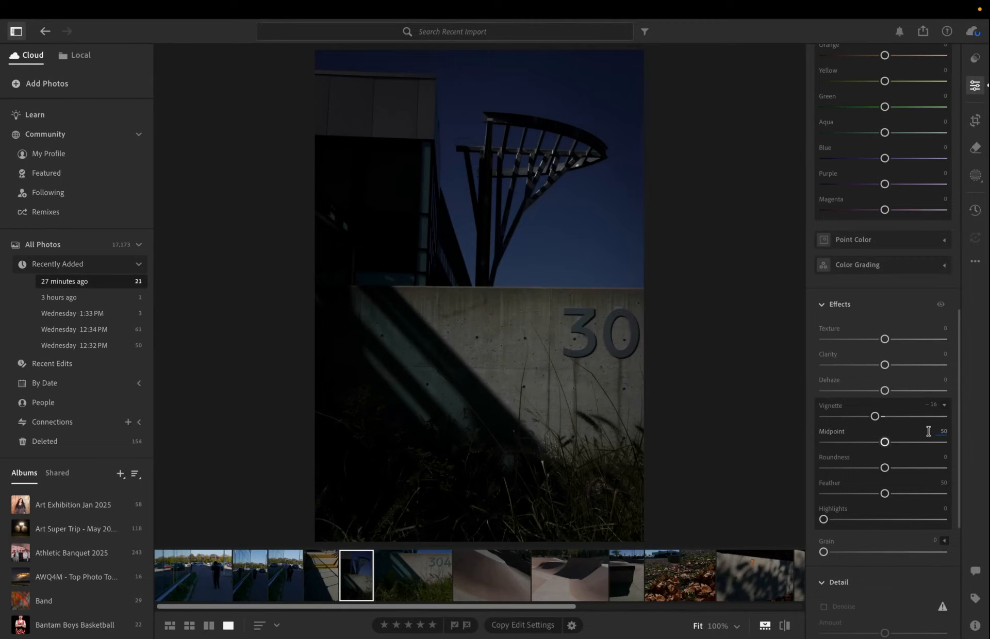
- On the portrait photo of fallen leaves, raise Texture moderately and Clarity slightly
click(695, 579)
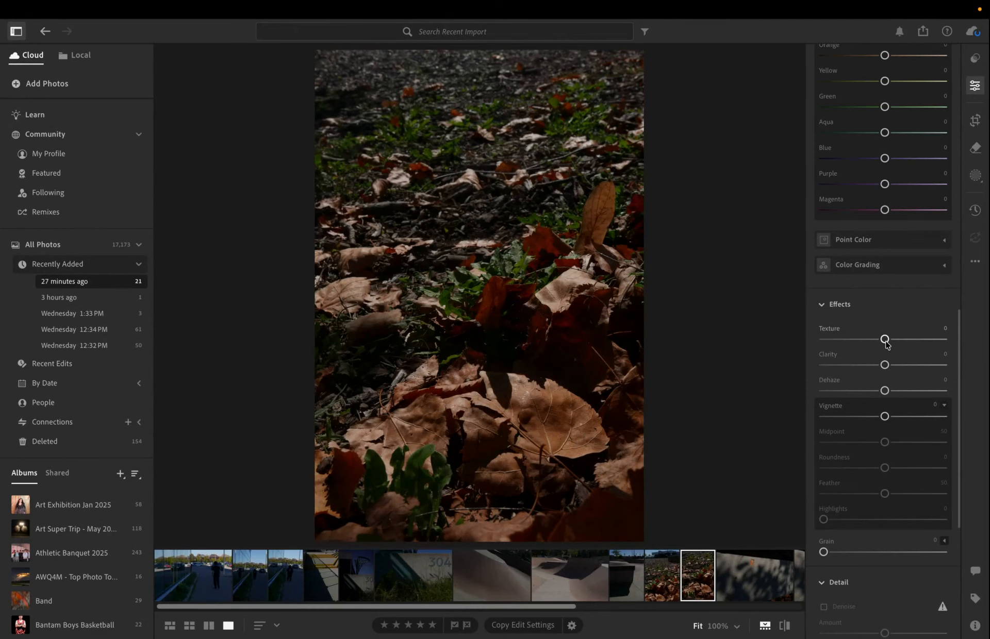
mouse_move(885, 341)
mouse_down()
mouse_move(928, 341)
mouse_move(901, 341)
mouse_up()
drag(885, 366, 892, 367)
- Darken the fallen-leaves photo by setting Shadows to -51, Blacks to -8 and Exposure to -0.64
scroll(880, 285, up, 15)
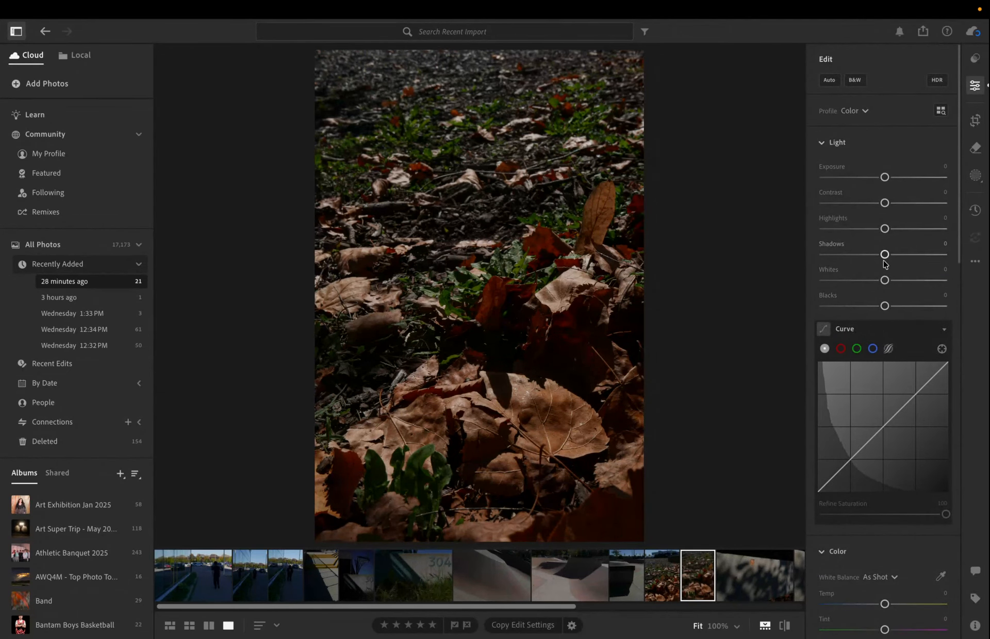
drag(885, 255, 853, 255)
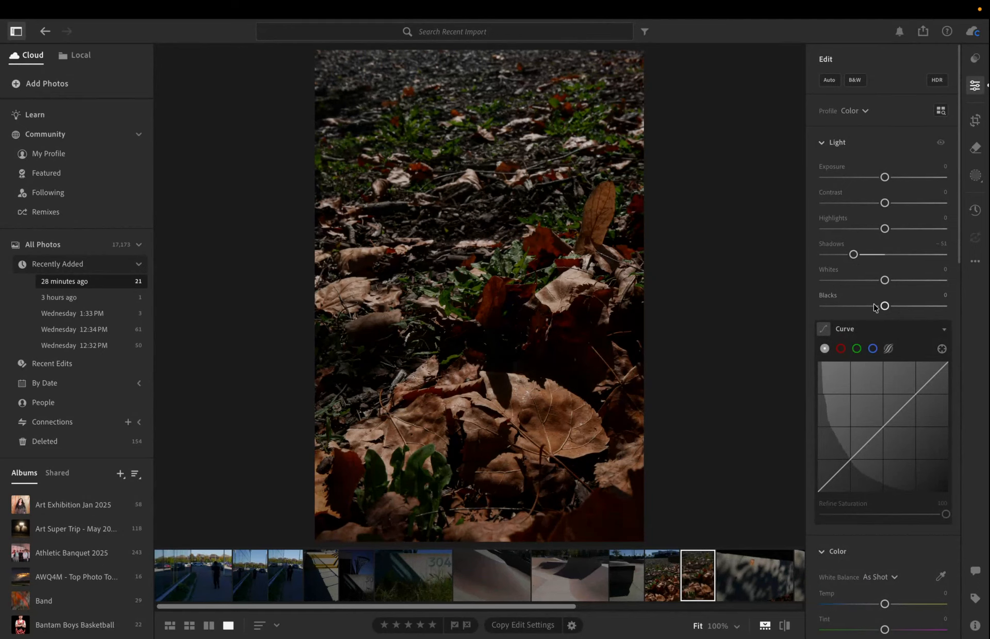
drag(885, 307, 881, 307)
drag(885, 179, 876, 179)
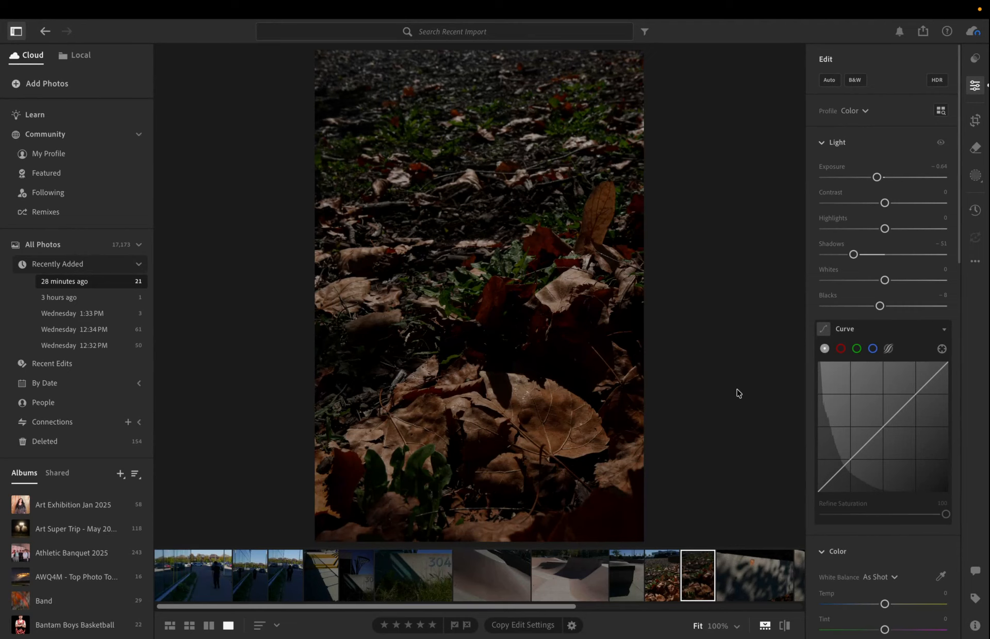
- Shape a gentle S-curve on the fallen-leaves photo, raising the highlights point and lowering the shadows point
scroll(882, 434, down, 3)
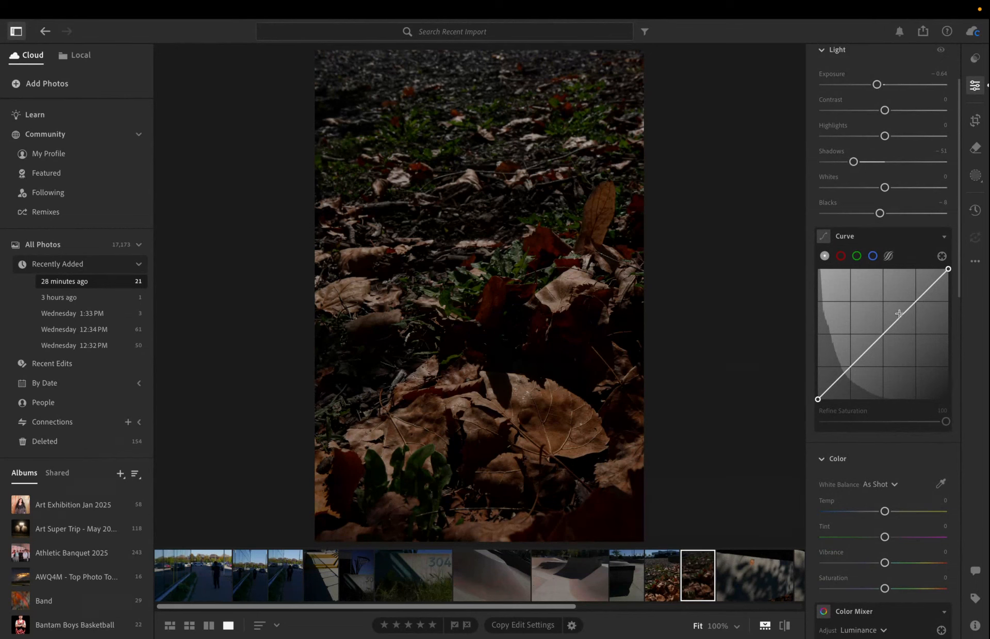
drag(909, 308, 910, 302)
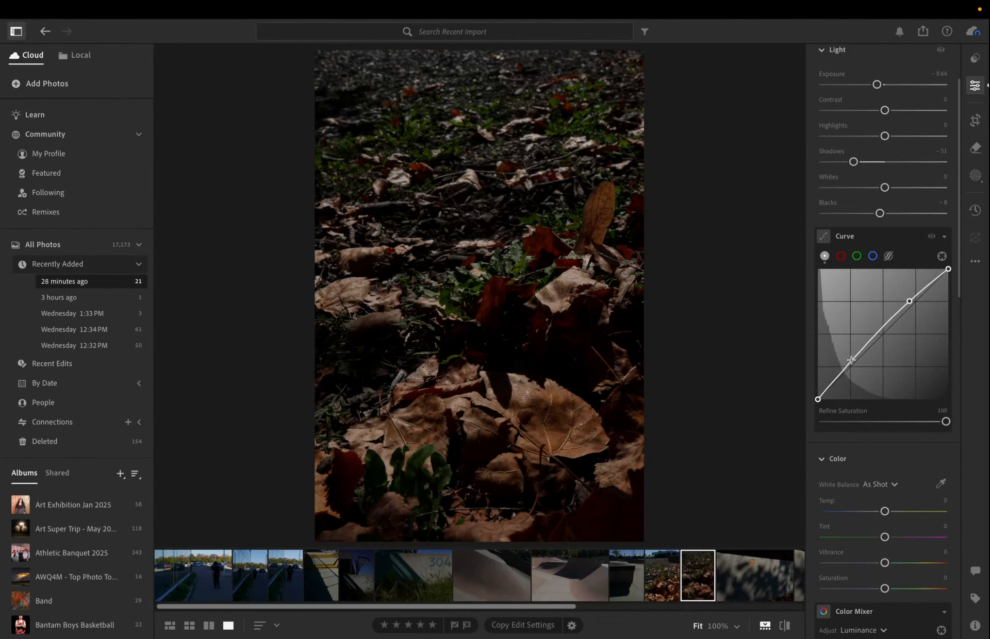
drag(851, 359, 858, 366)
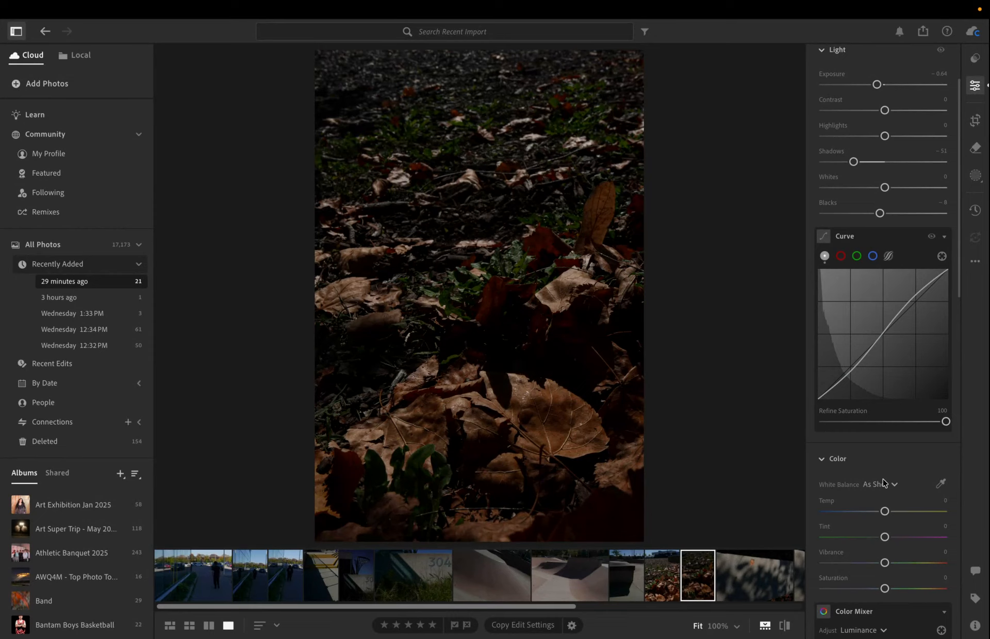
- Increase the fallen-leaves photo's Vibrance moderately and its Saturation slightly
scroll(883, 483, down, 6)
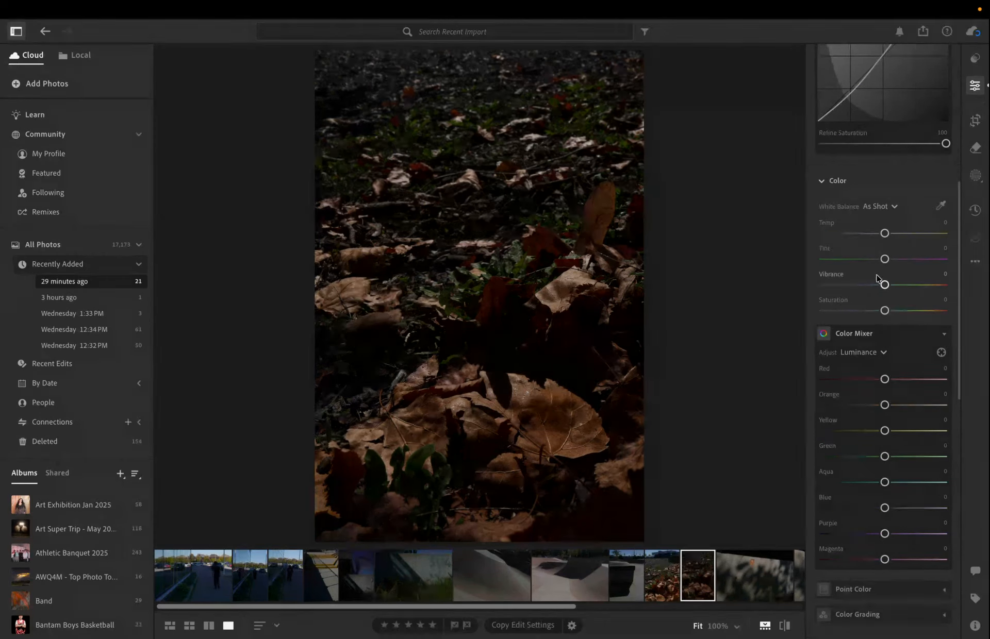
drag(885, 287, 896, 286)
drag(885, 311, 891, 311)
- Look through the photos following the fallen leaves, up to the shaded grass scene beneath the tree
key(Right)
key(Right)
key(Right)
key(Right)
key(Left)
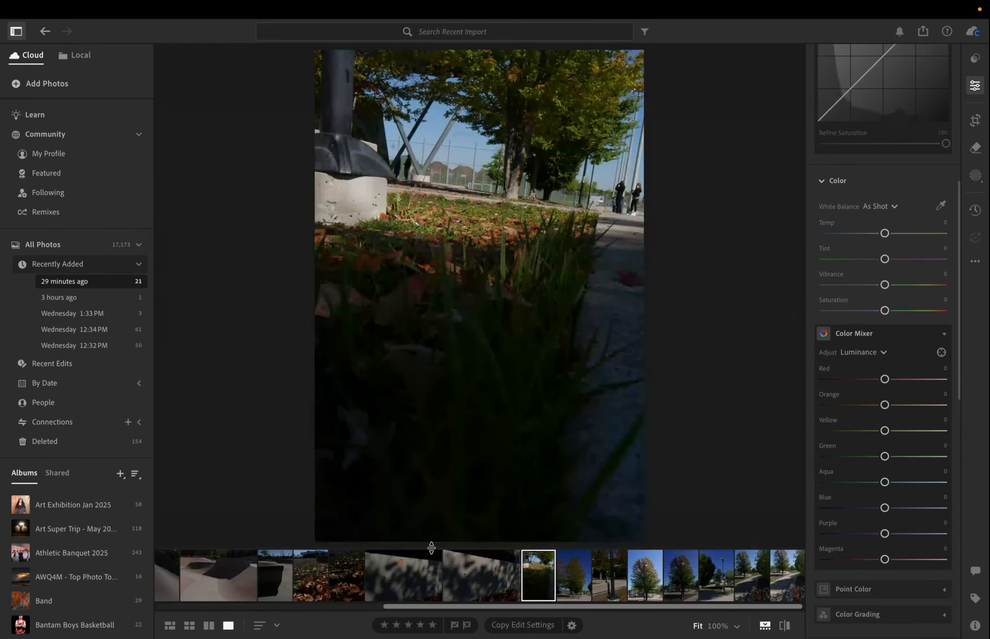
- Crop the skate park photo tightly around the shadowed ramps, cutting off the trees, the cars and most of the outer concrete
click(219, 578)
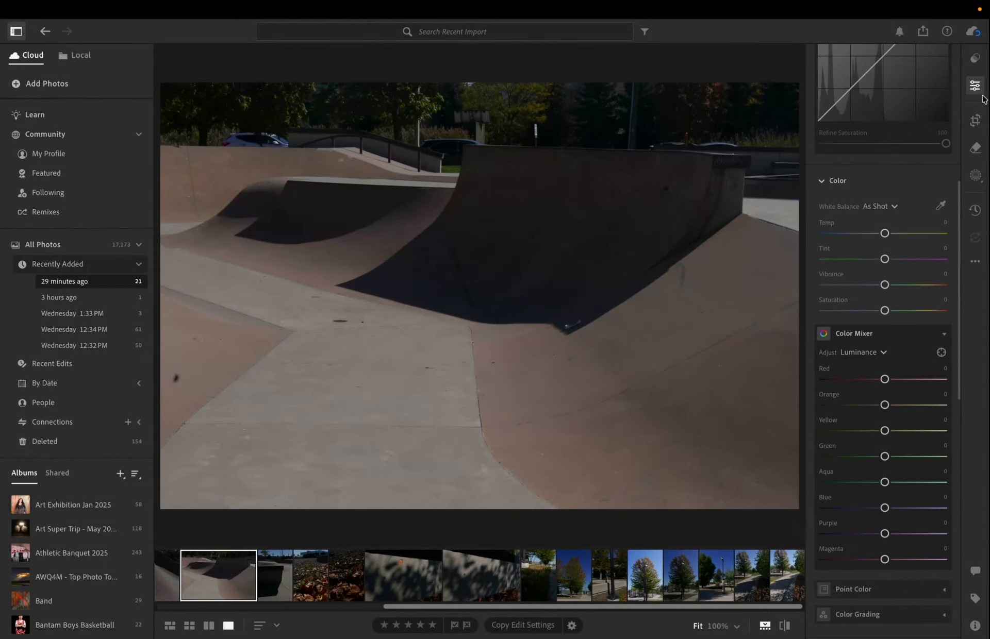
click(975, 120)
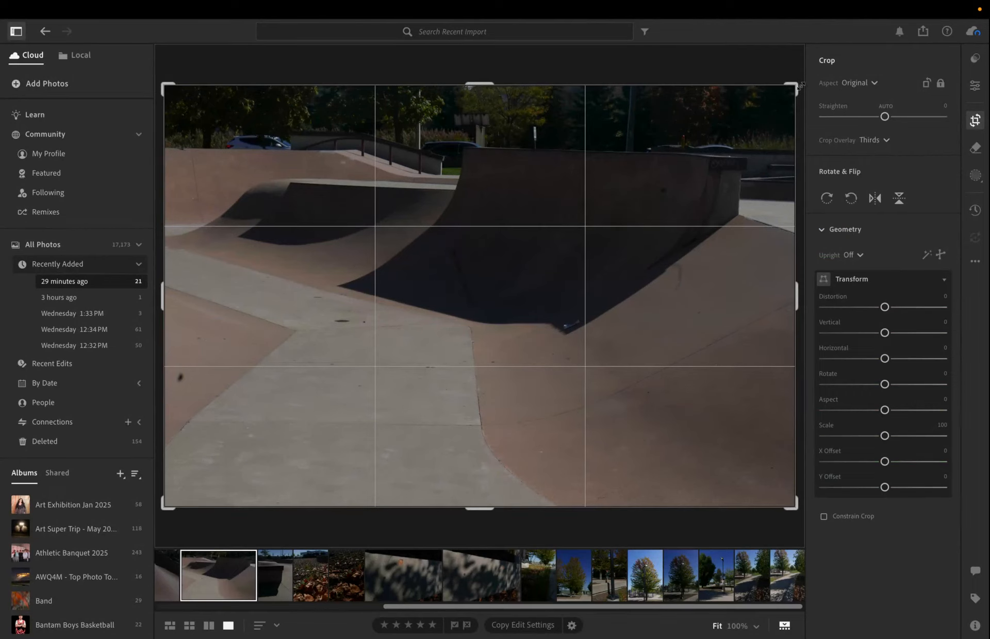
drag(801, 86, 752, 107)
drag(203, 480, 240, 440)
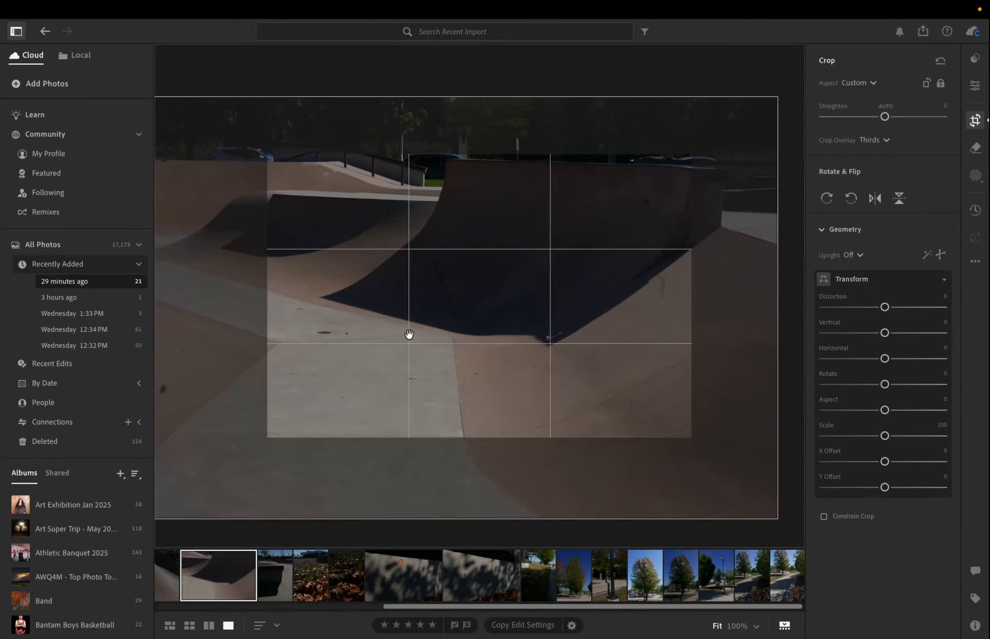
drag(453, 329, 473, 325)
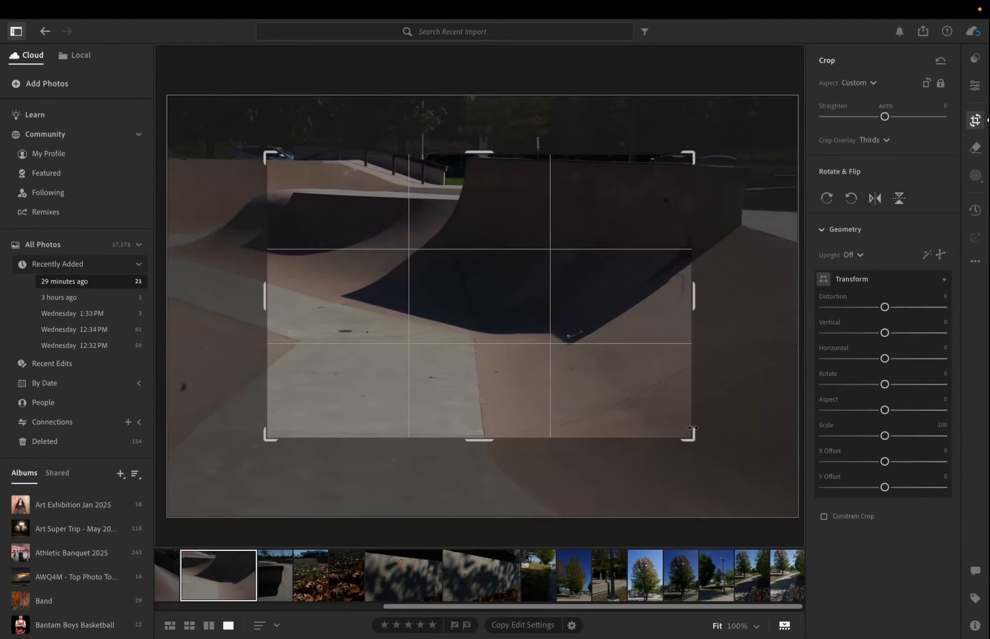
drag(691, 441, 671, 419)
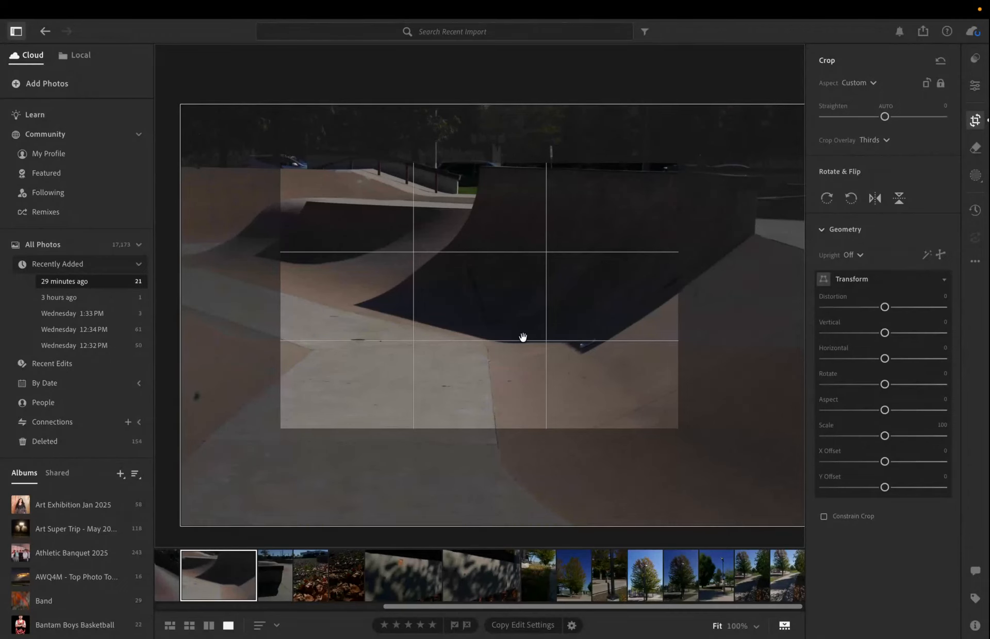
drag(329, 319, 356, 316)
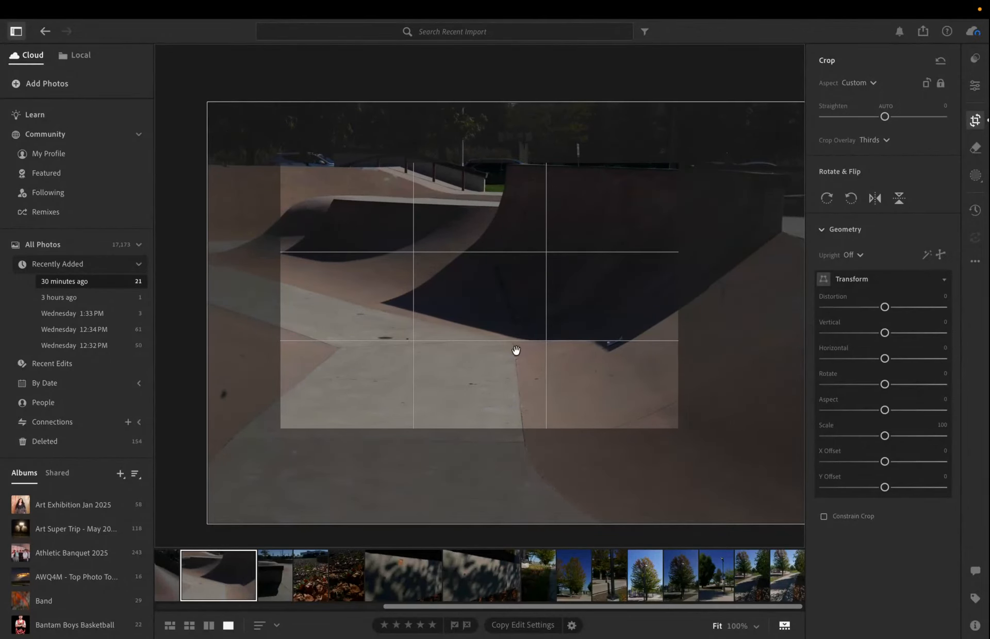
key(Return)
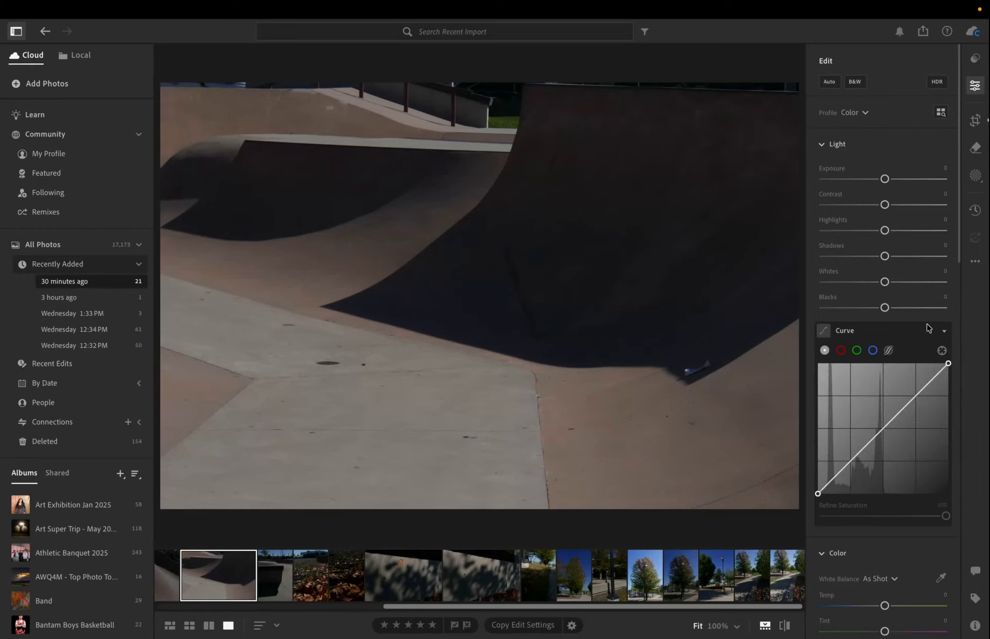
- Convert the skate park photo to black and white and deepen its darks with Shadows at -28 and Blacks at -23
drag(886, 257, 870, 258)
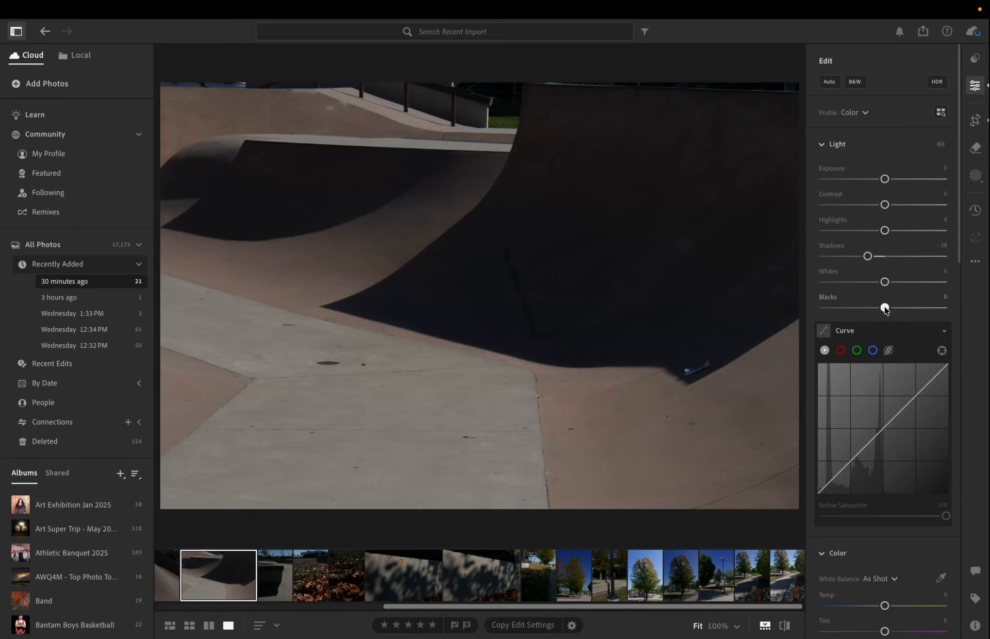
drag(885, 308, 882, 309)
click(856, 84)
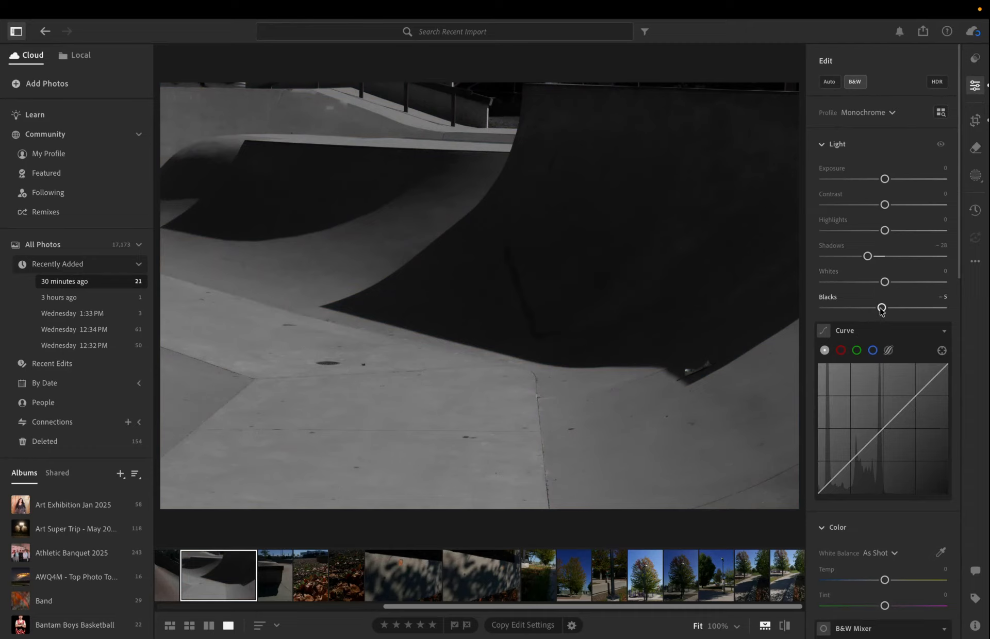
drag(882, 309, 871, 310)
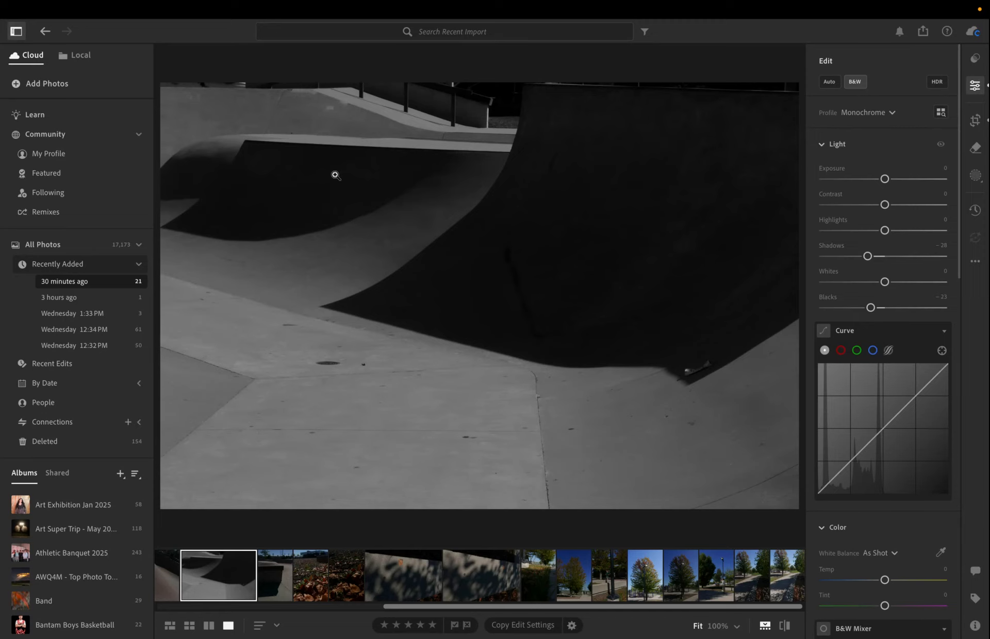
- Darken the concrete tones in the black-and-white mix by setting Orange to -37 and Yellow to -29
scroll(877, 381, down, 5)
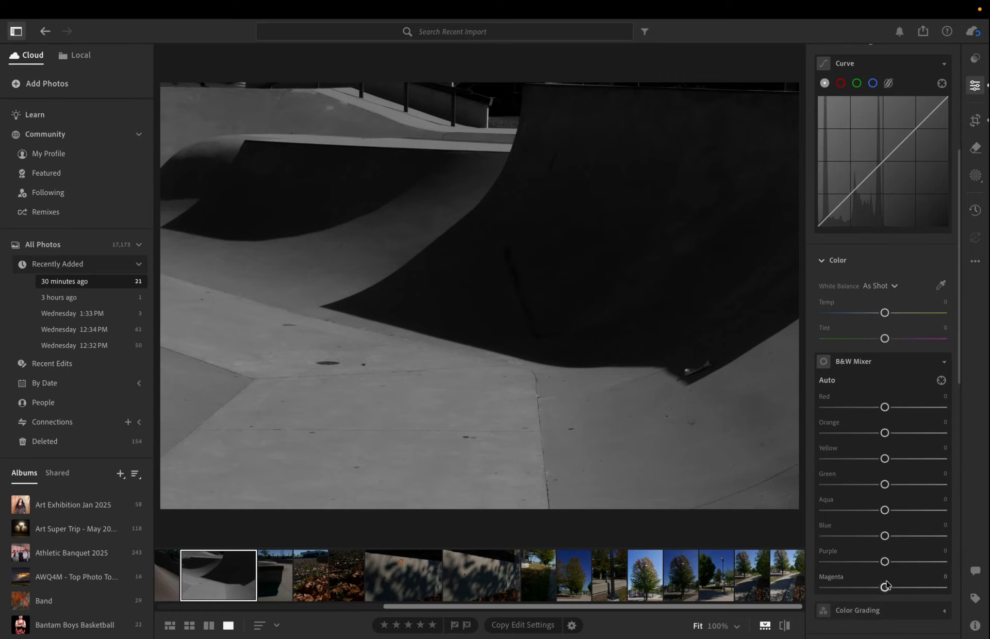
scroll(887, 537, down, 2)
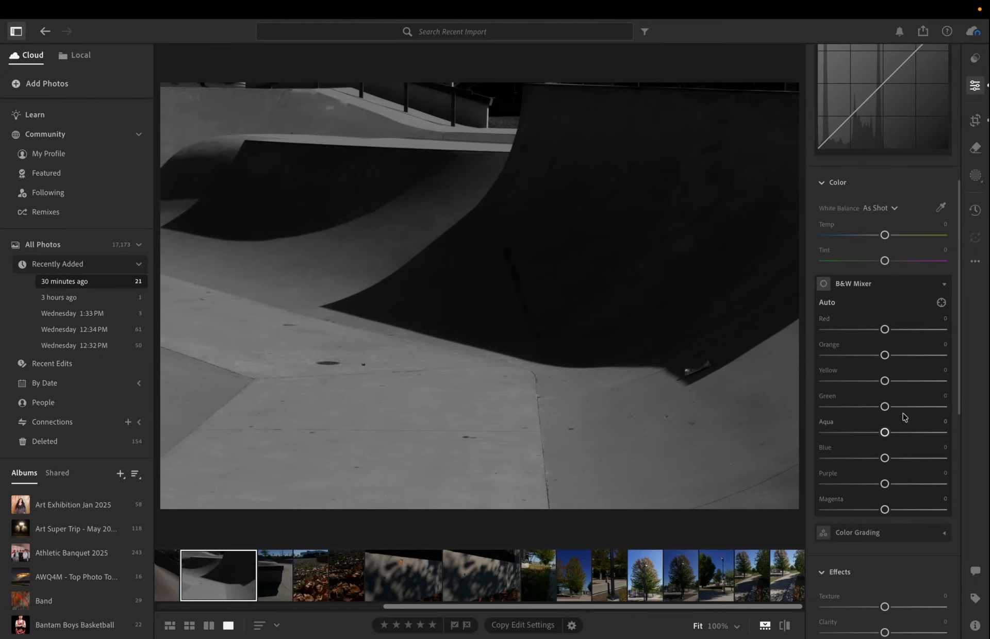
drag(885, 356, 867, 382)
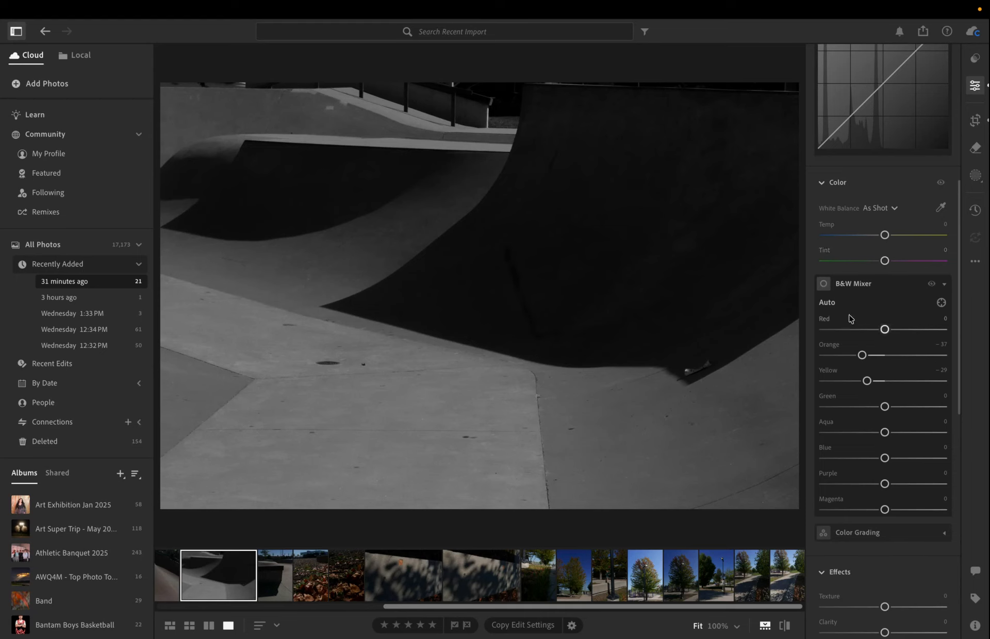
- Bring out the concrete's surface detail by setting Clarity to +20 and Texture to +19
scroll(854, 373, down, 5)
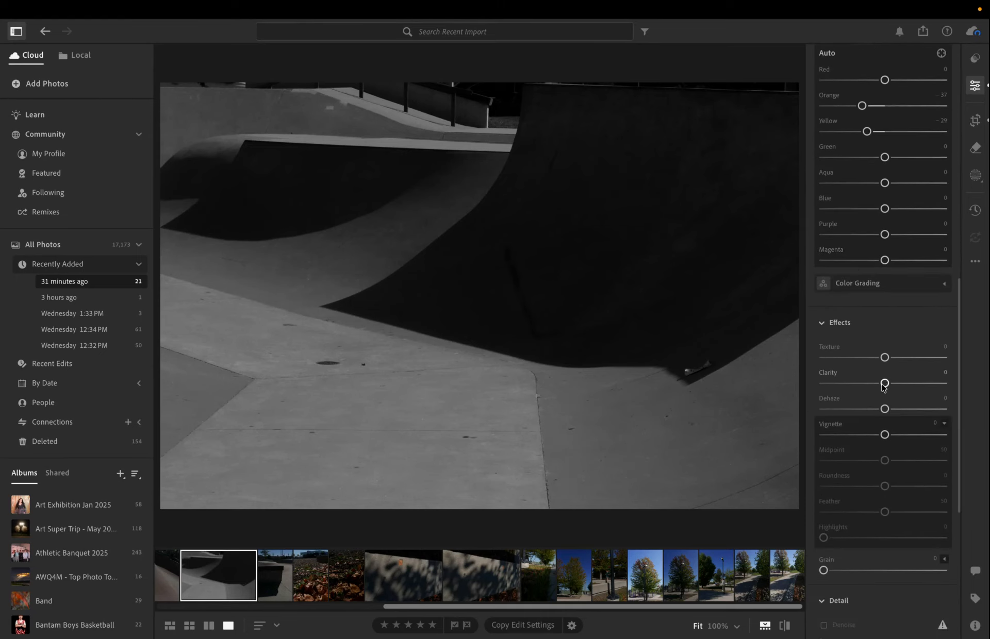
drag(883, 385, 897, 358)
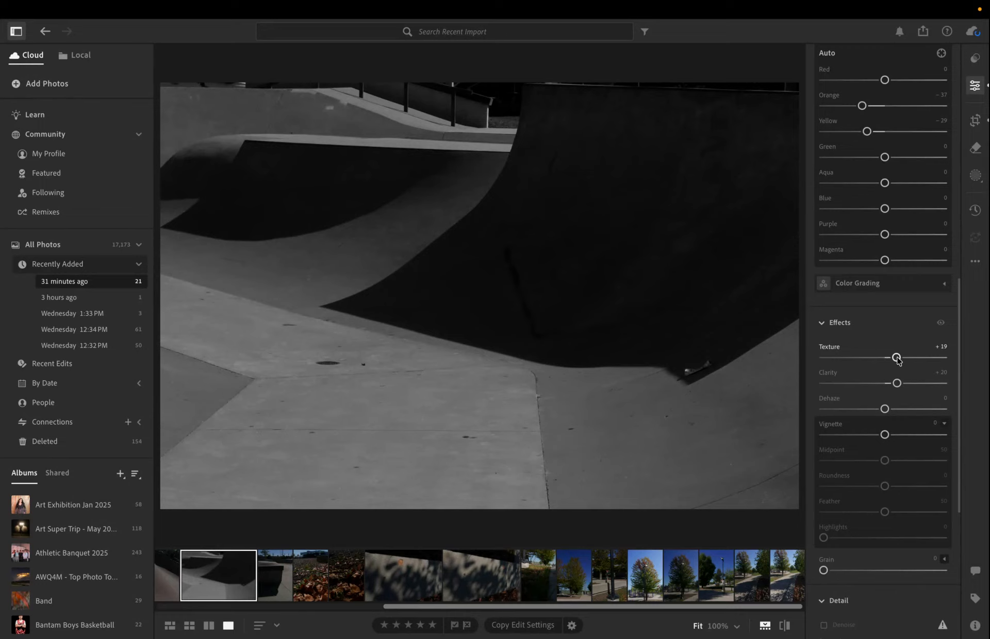